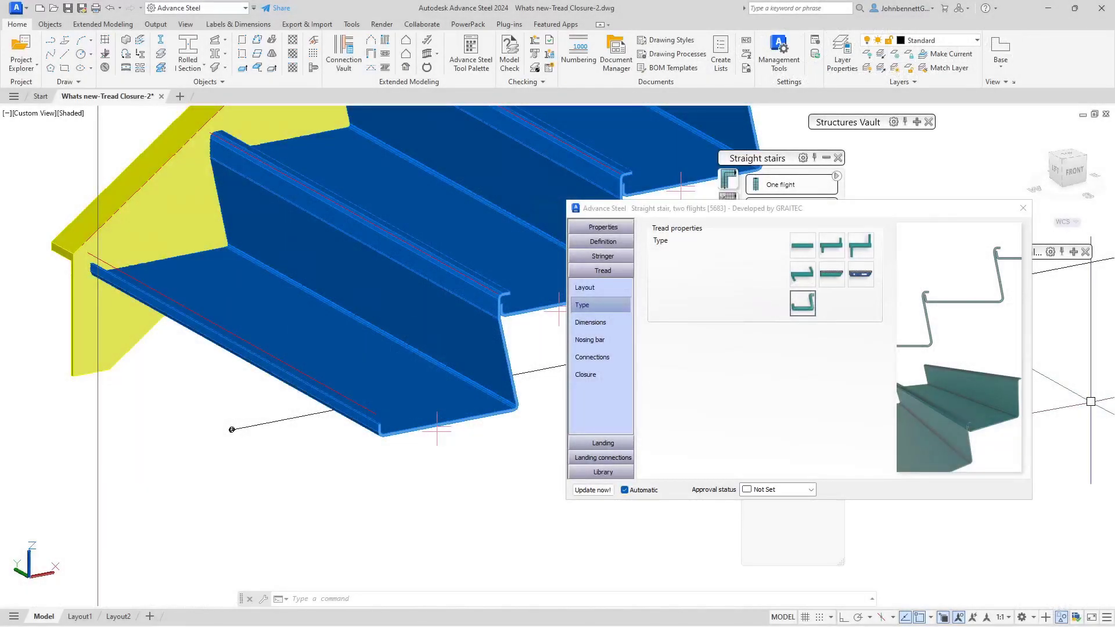
Step: Zoom and pan to frame both flights, the upper landing and the lowest treads
scroll(464, 406, down, 6)
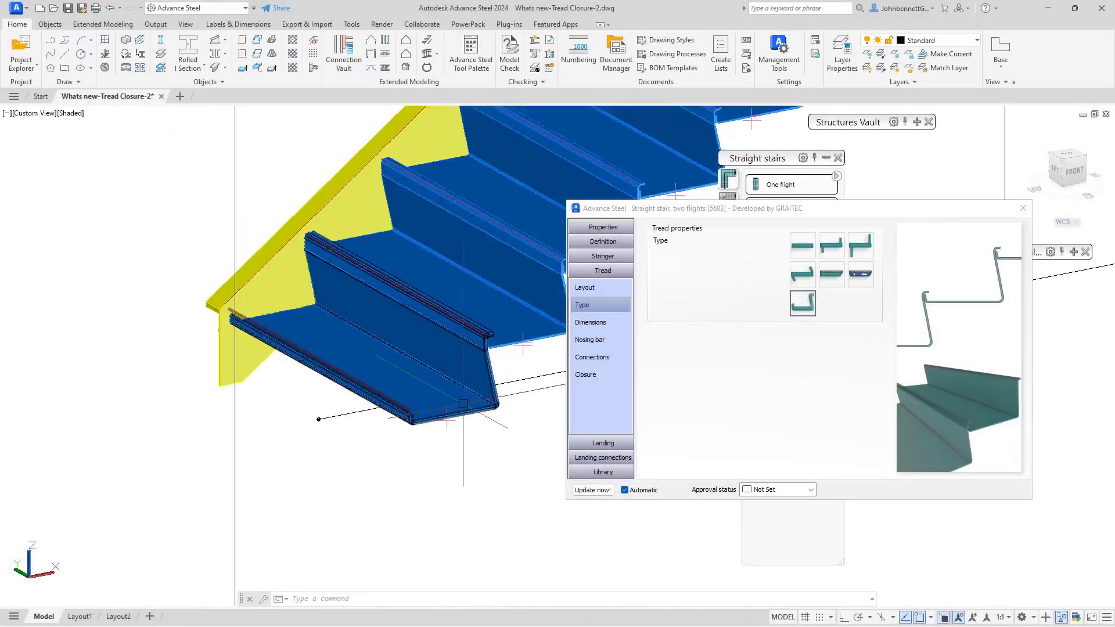
scroll(464, 406, down, 3)
middle_drag(464, 406, 308, 530)
scroll(331, 498, up, 1)
mouse_move(392, 432)
middle_down()
mouse_move(393, 477)
mouse_move(397, 447)
middle_up()
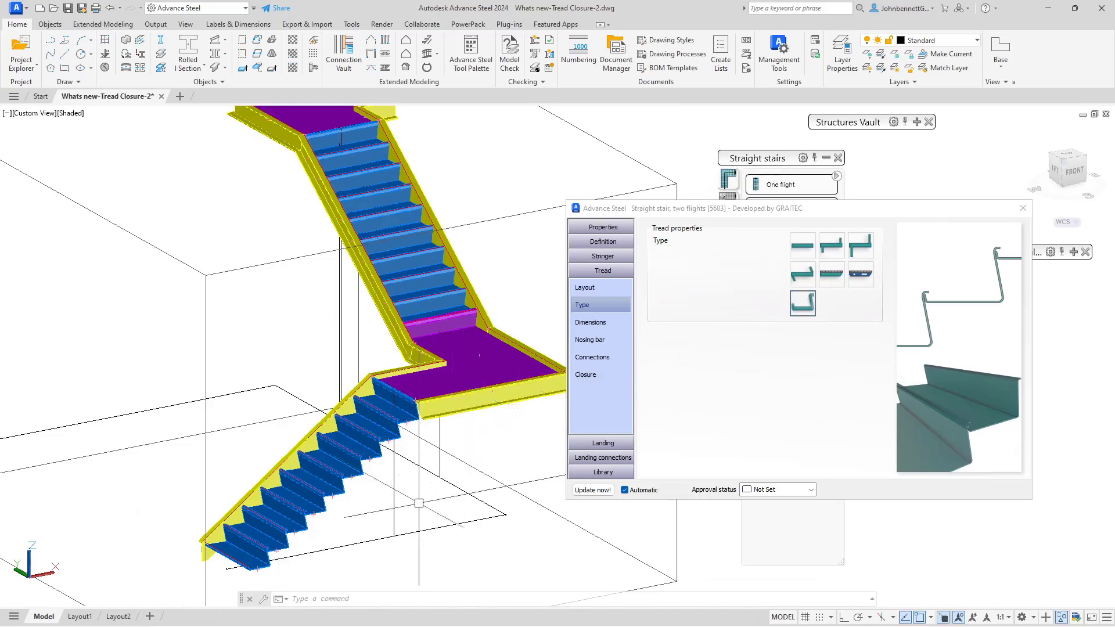
scroll(323, 530, up, 2)
scroll(323, 530, up, 3)
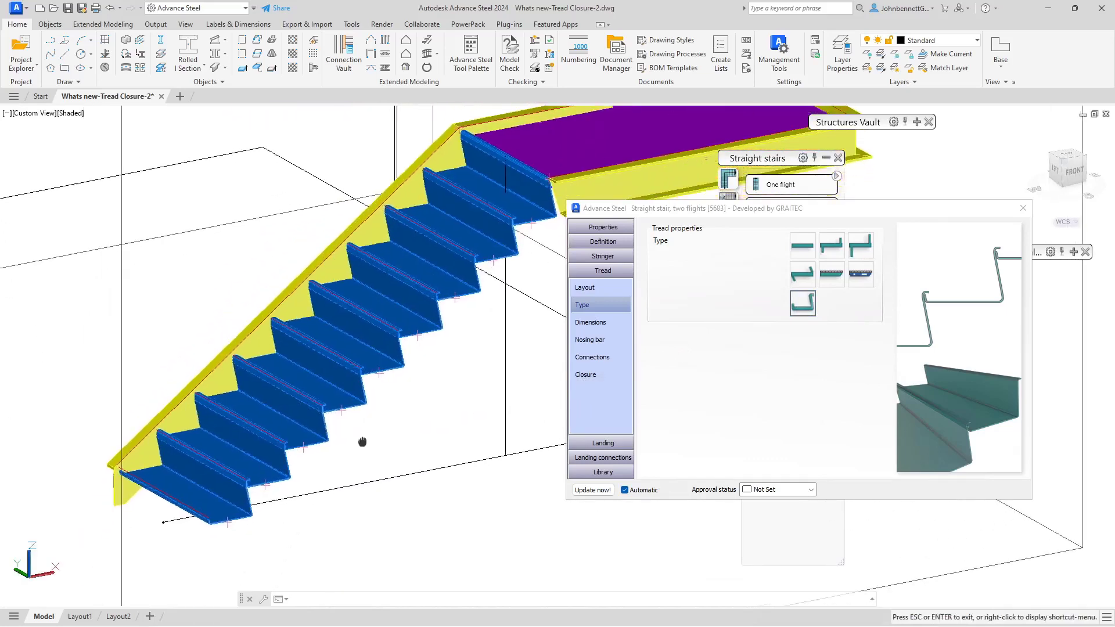
scroll(338, 434, up, 3)
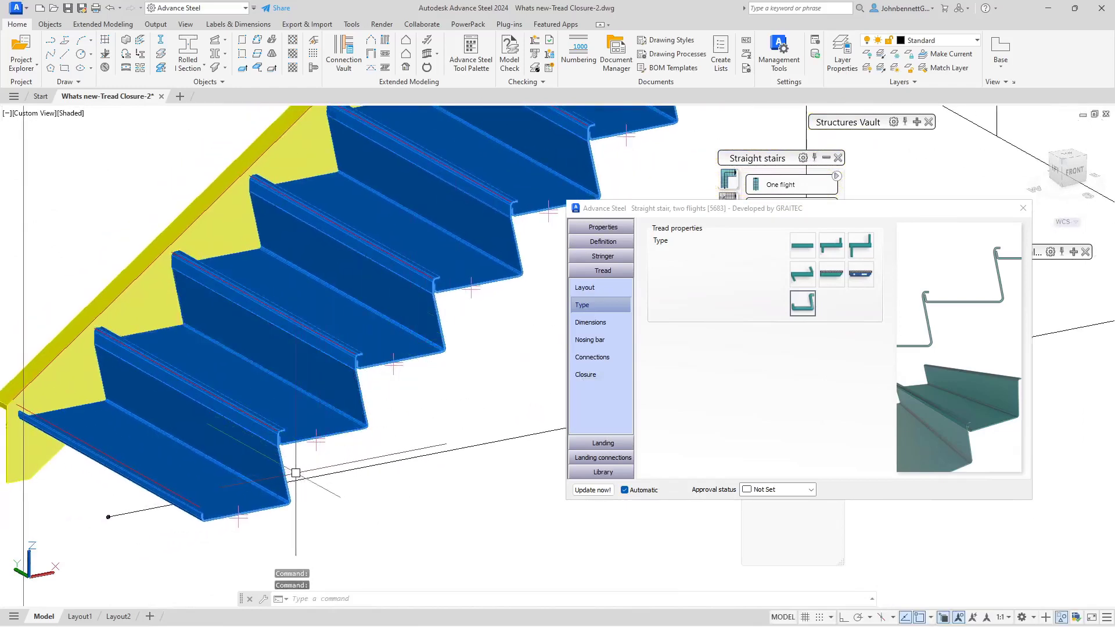
middle_drag(314, 516, 421, 451)
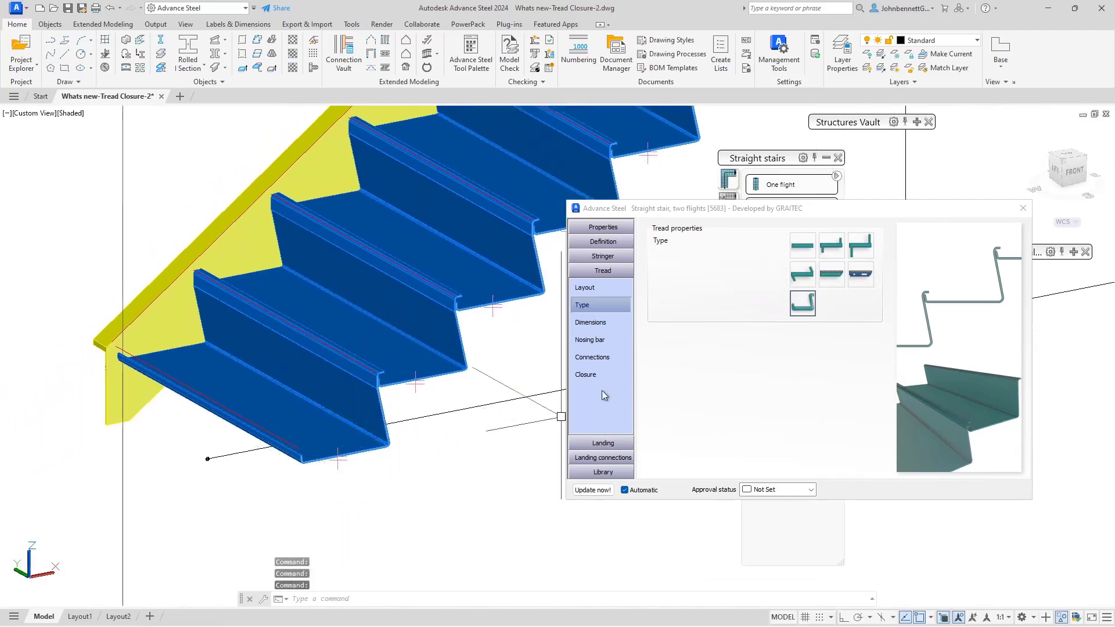
Step: Enable Create closure for the tread and confirm the 5.00 mm closure thickness (T2)
click(592, 374)
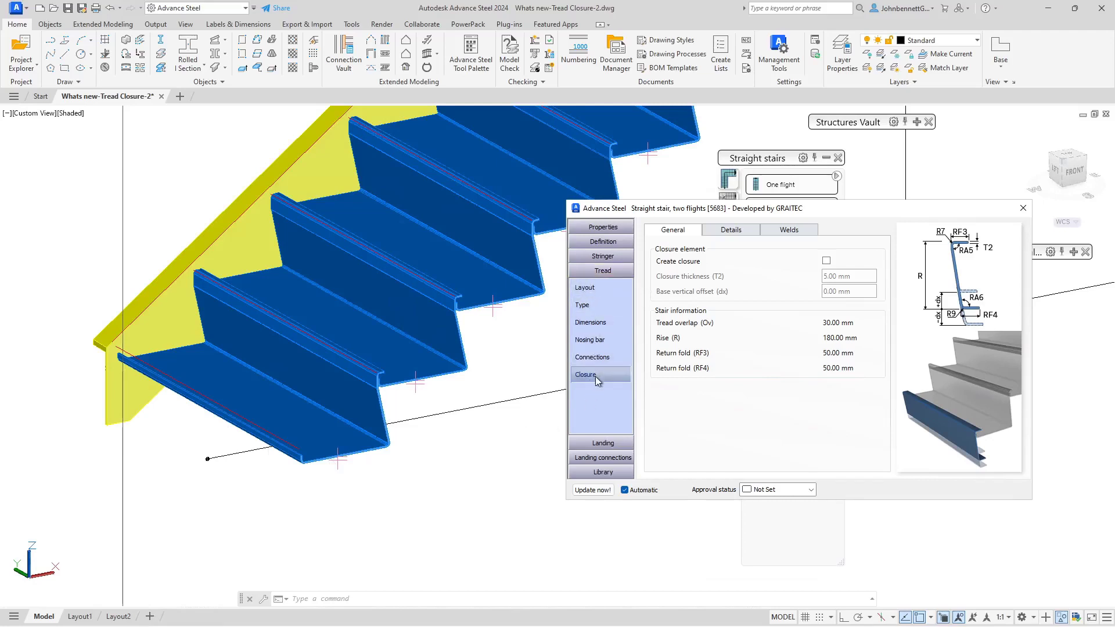
click(826, 262)
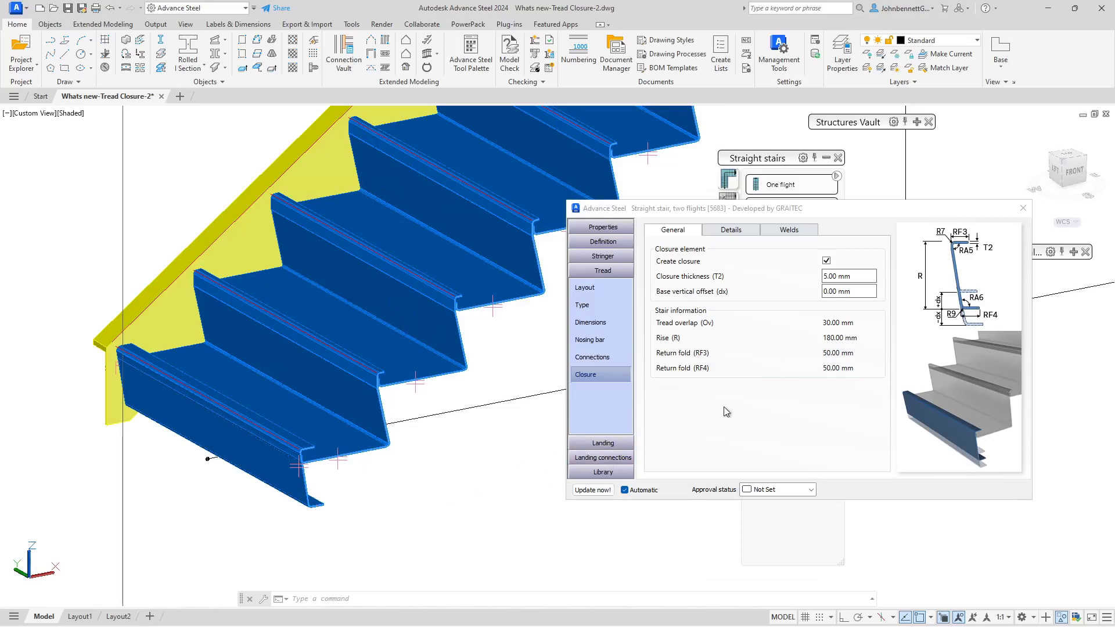
click(865, 278)
click(870, 279)
drag(870, 279, 802, 279)
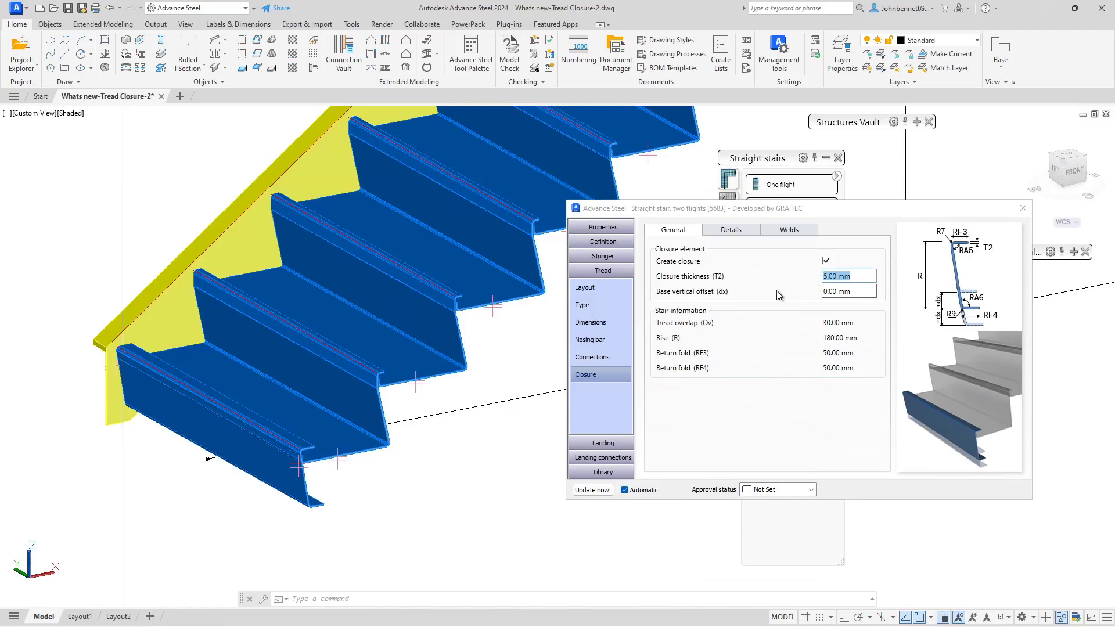
click(860, 291)
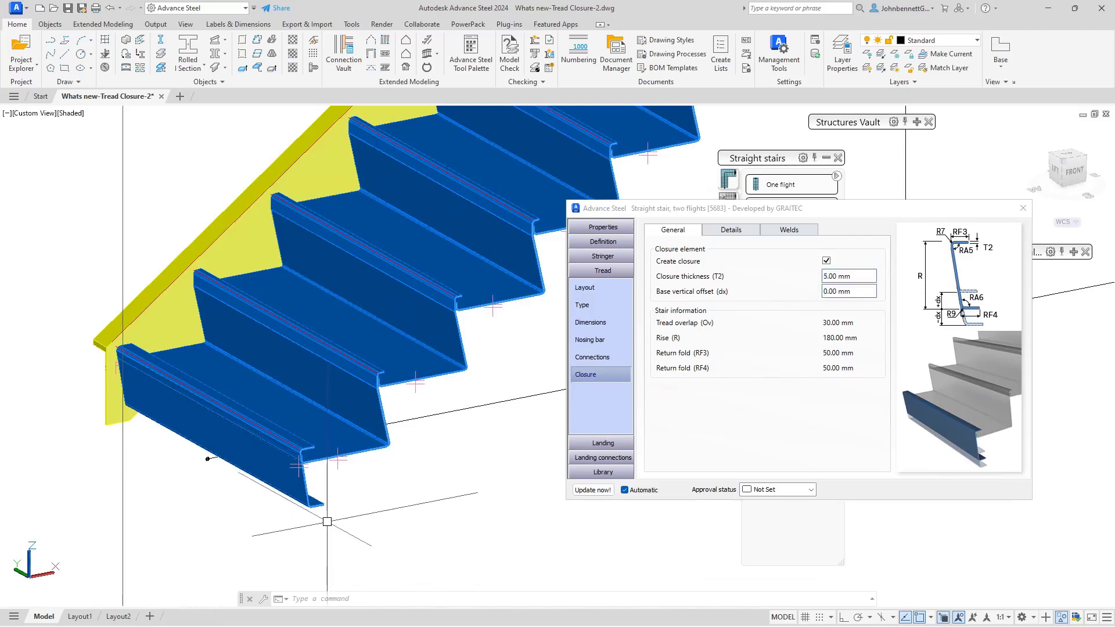
scroll(323, 522, up, 3)
shift+middle_drag(319, 525, 233, 486)
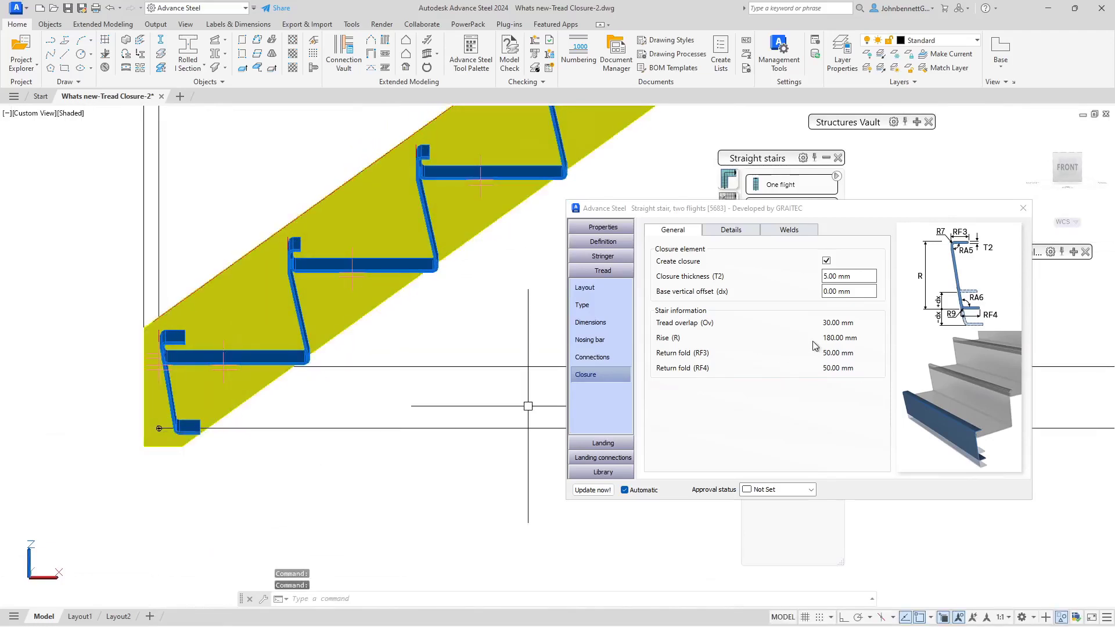
Step: Set the closure's base vertical offset (dx) to -20 mm
click(842, 294)
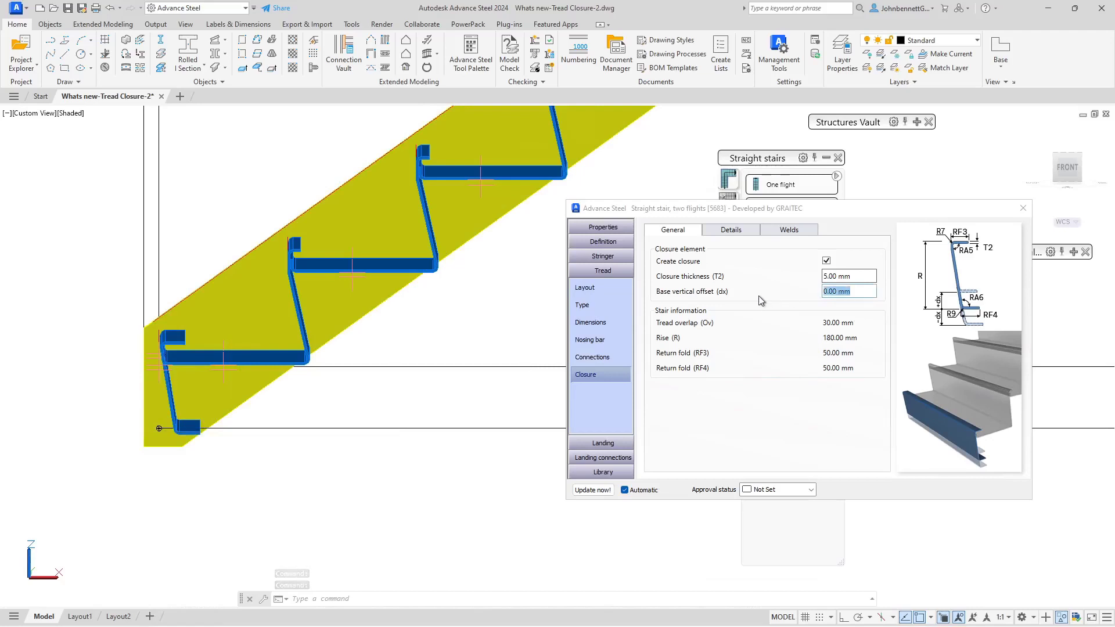
text(2)
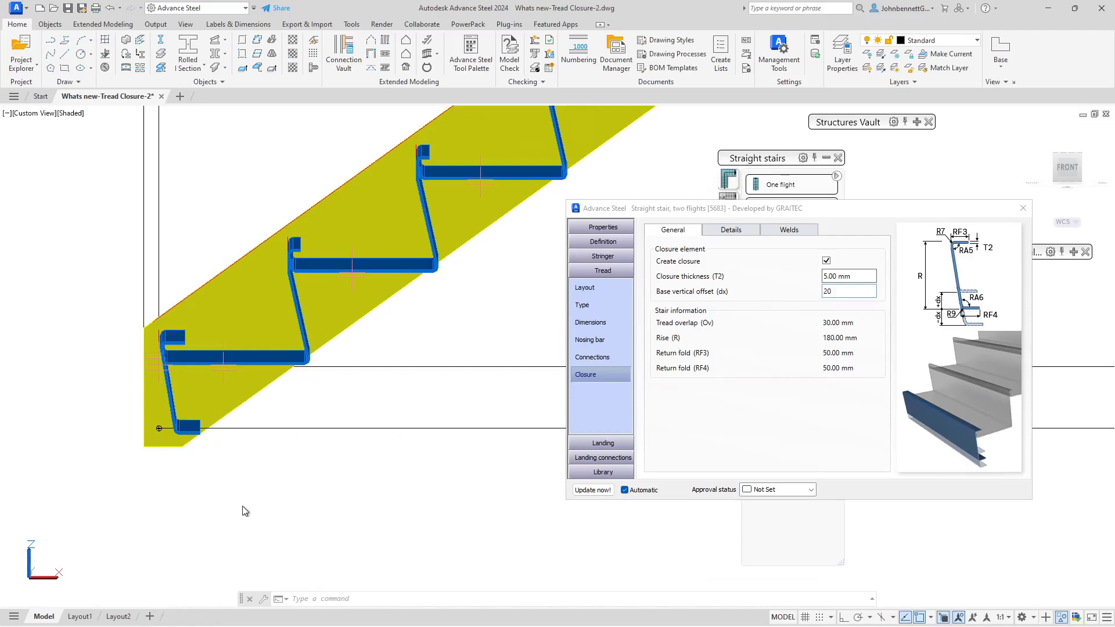
click(823, 294)
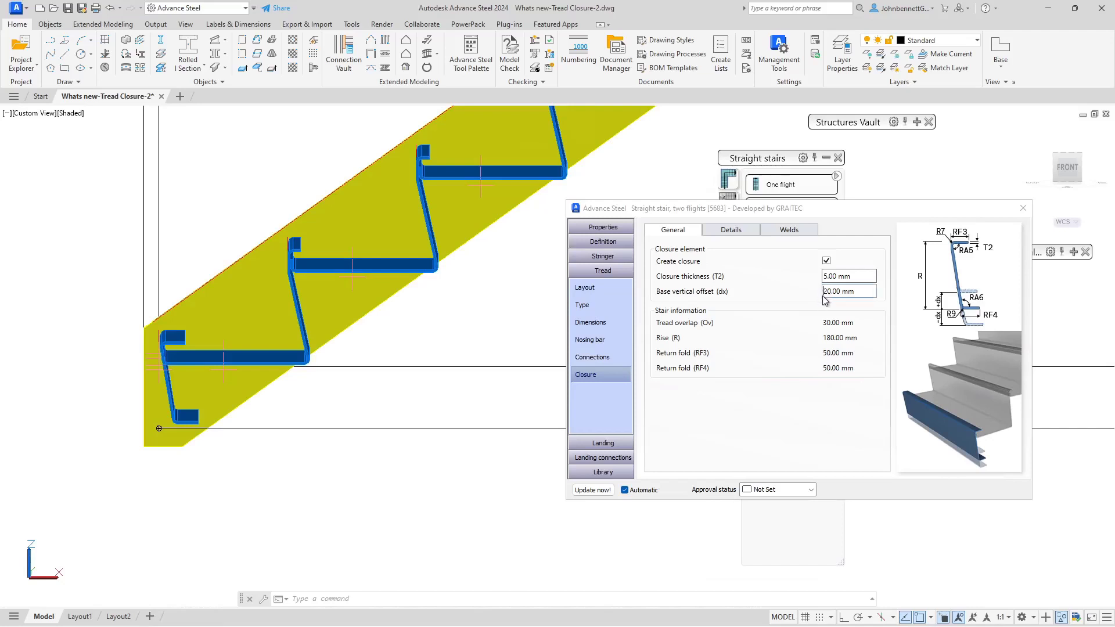
text(-)
key(Return)
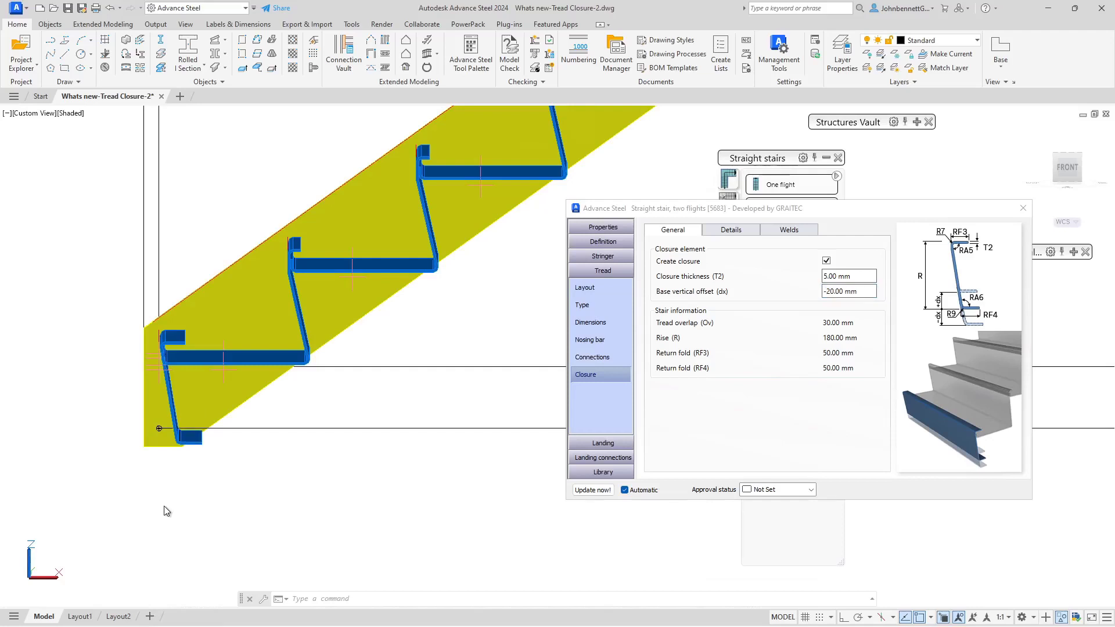
Step: On the Details tab, review the nose fold length and nose bend radius values
click(726, 232)
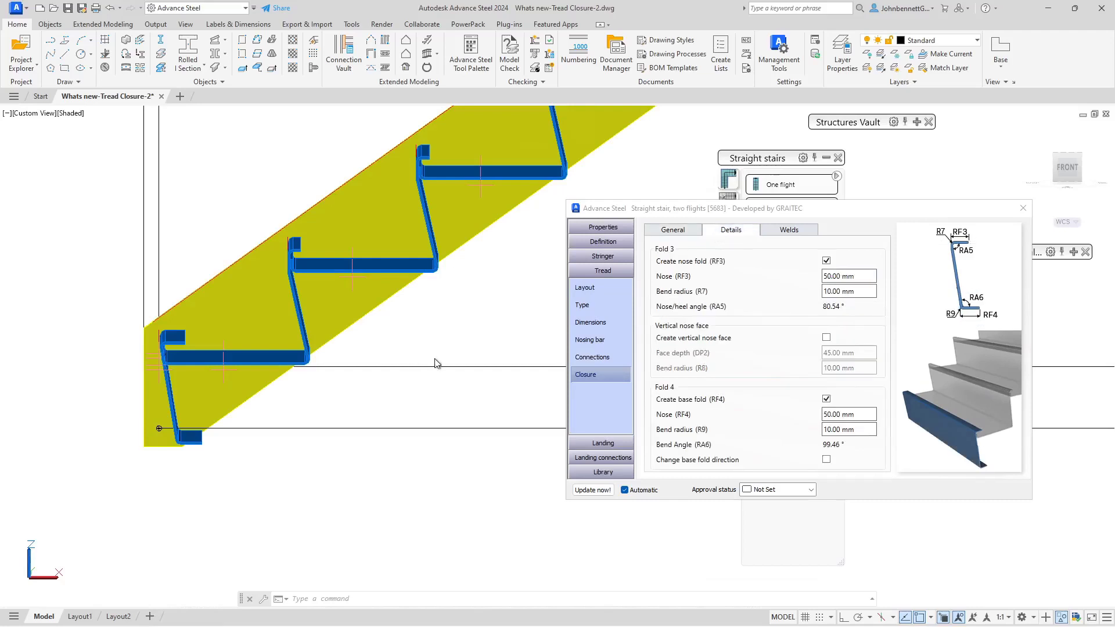
shift+middle_drag(303, 406, 316, 418)
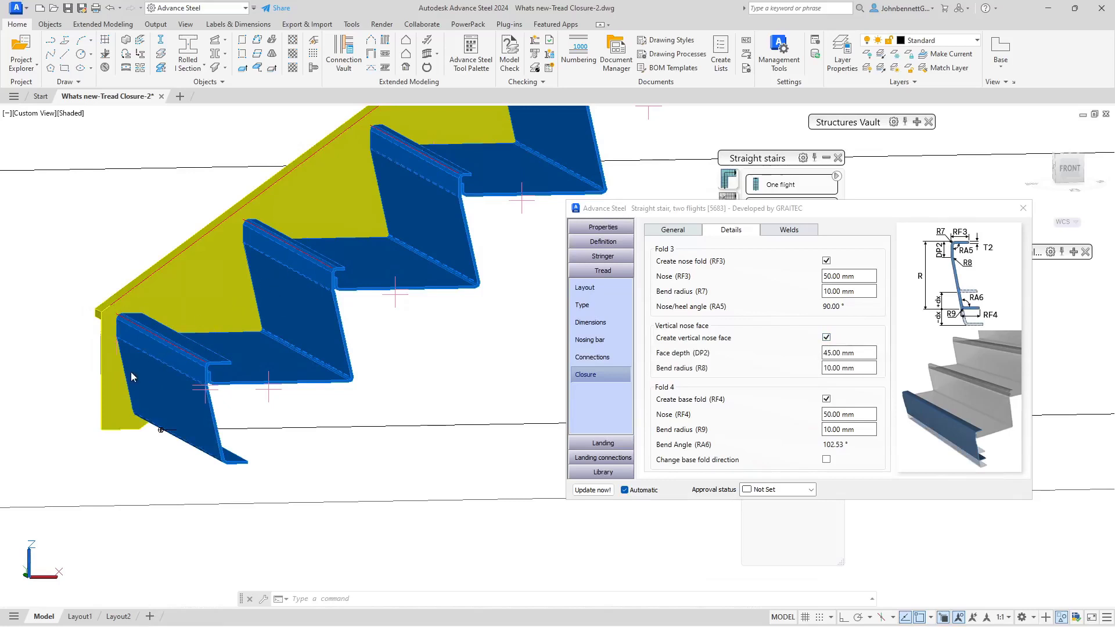
click(868, 277)
click(871, 277)
double_click(871, 278)
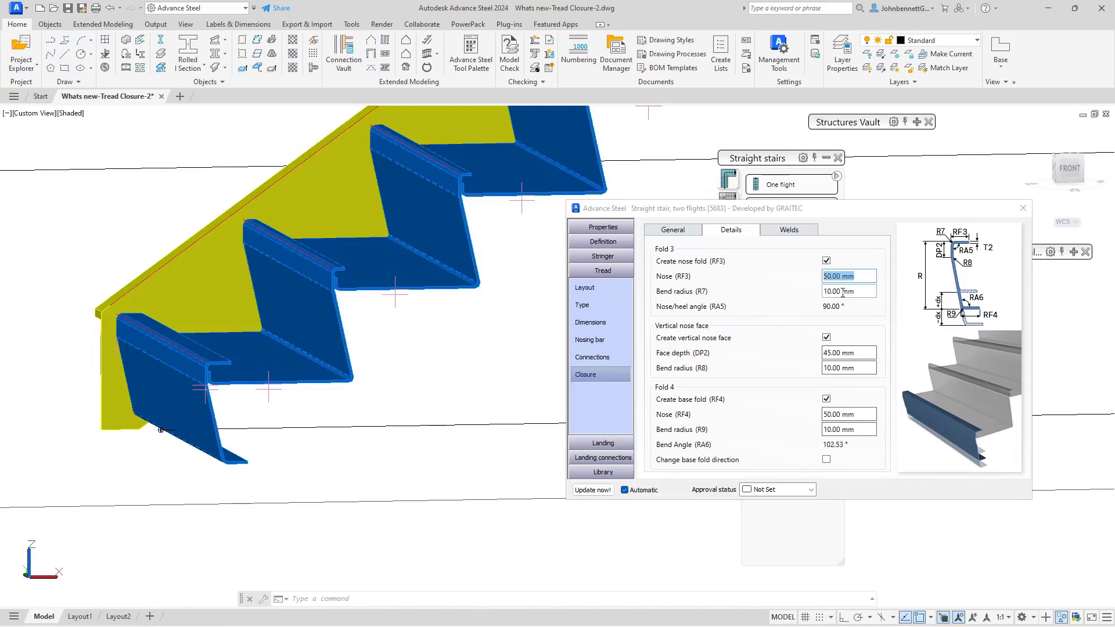
click(872, 286)
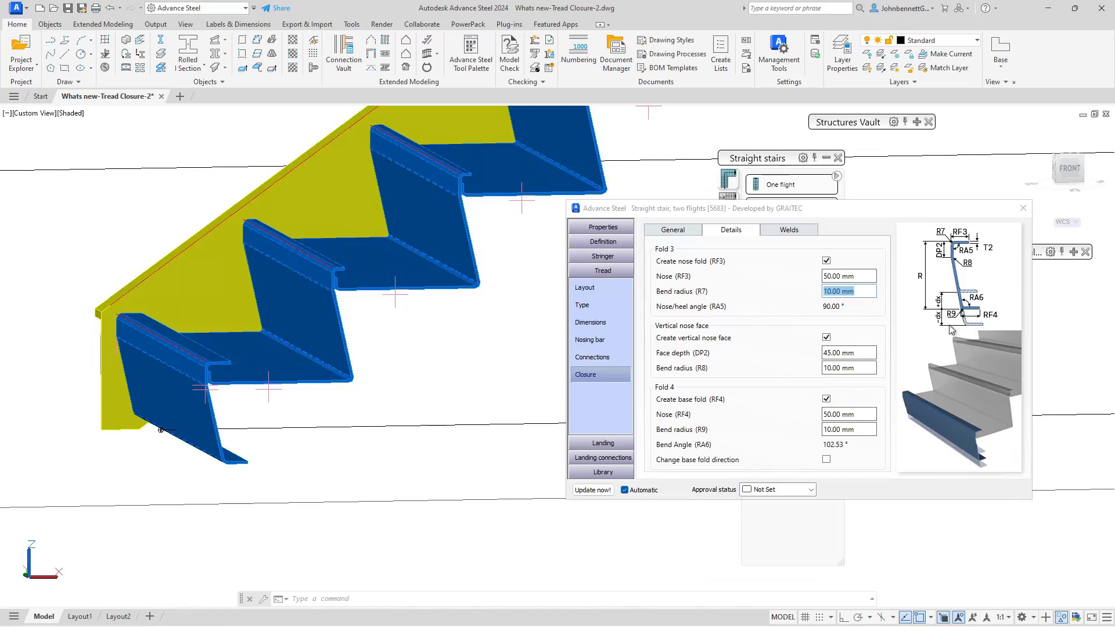
Step: Re-enable the base return fold and set its length to 60 mm
click(826, 400)
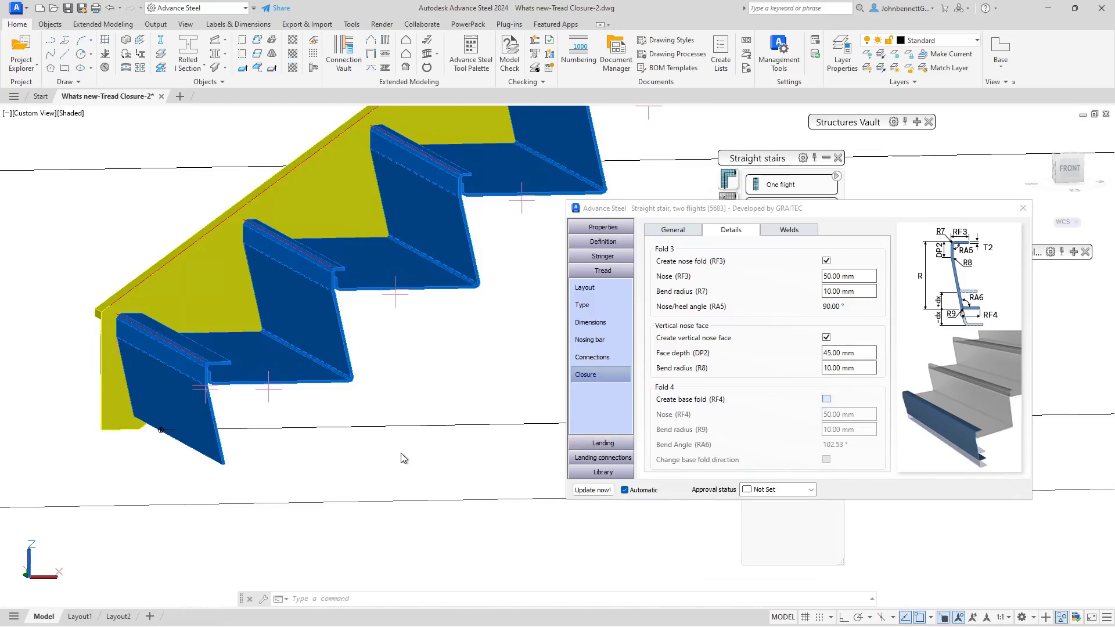
key(space)
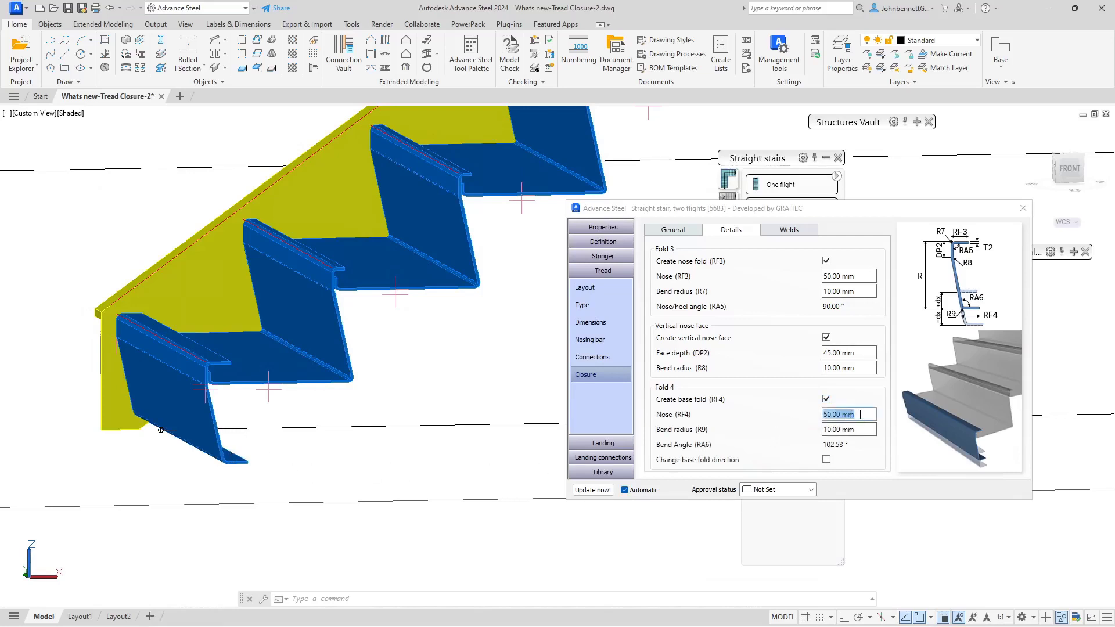
drag(854, 415, 775, 426)
text(60)
key(Return)
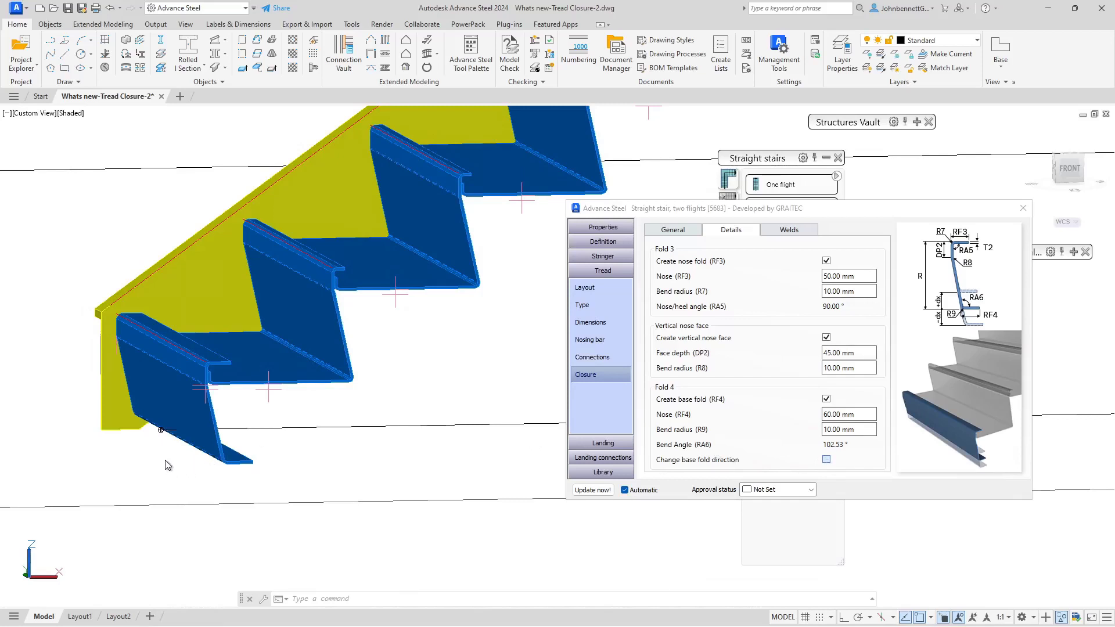
Step: Try reversing the base fold direction, restore it inward, and inspect the first tread's closure
key(space)
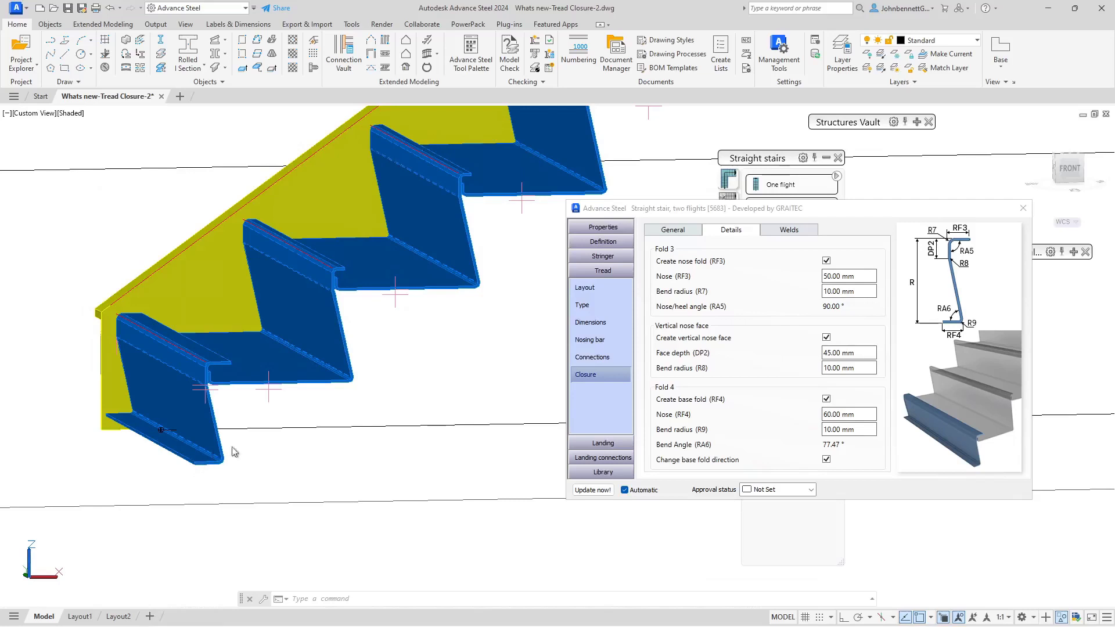
click(826, 459)
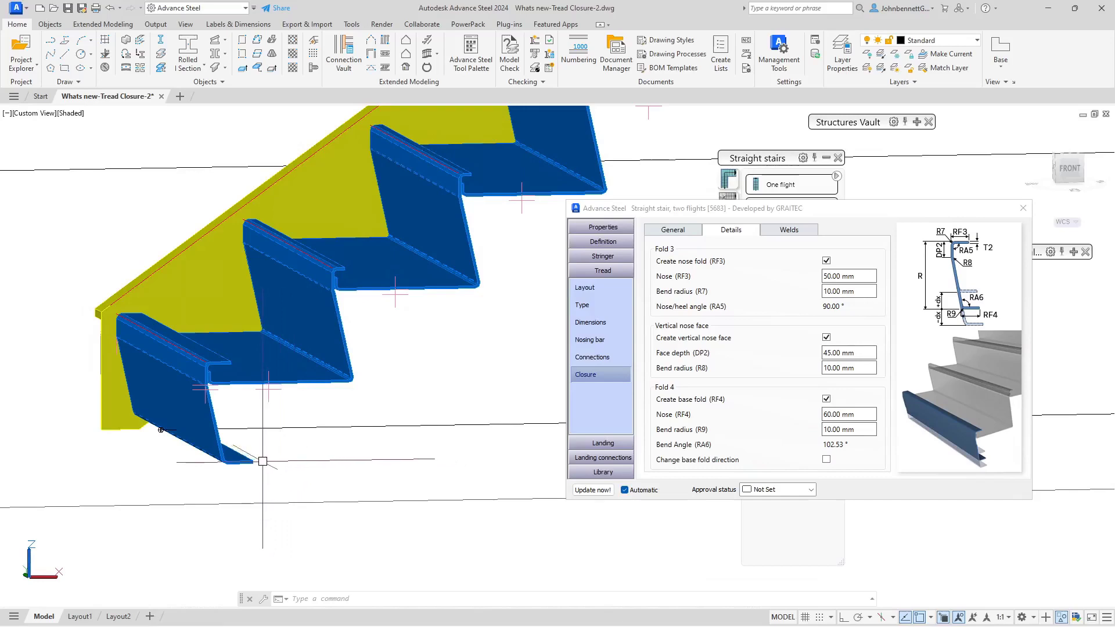
shift+middle_drag(263, 461, 293, 494)
scroll(296, 443, down, 3)
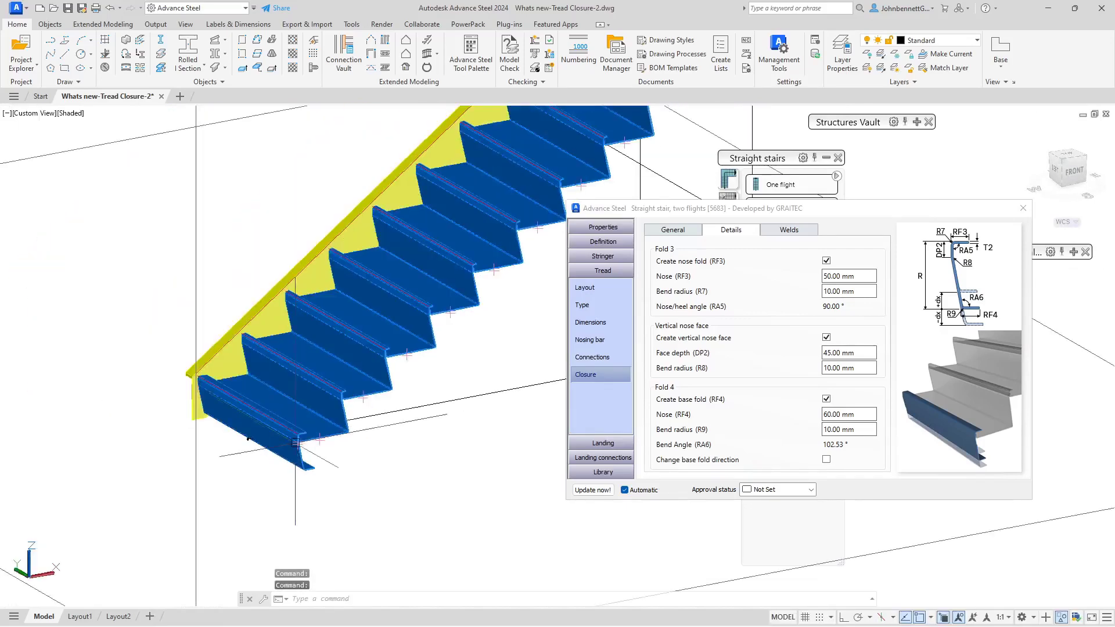
scroll(296, 443, down, 3)
shift+middle_drag(296, 443, 248, 459)
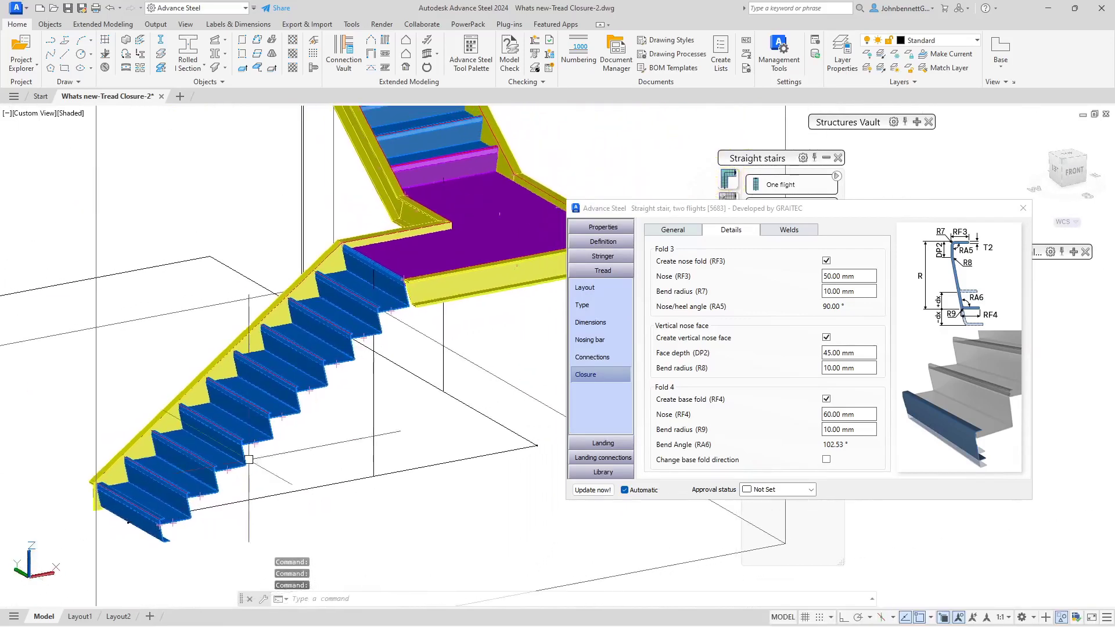
scroll(348, 453, down, 3)
shift+middle_drag(348, 453, 367, 410)
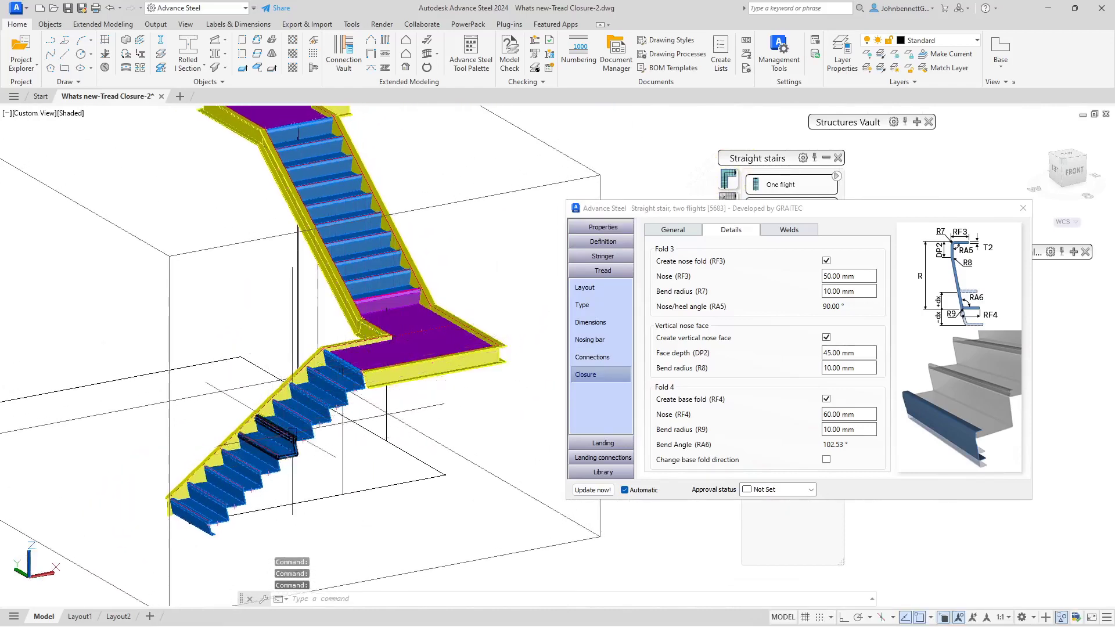
scroll(377, 447, down, 2)
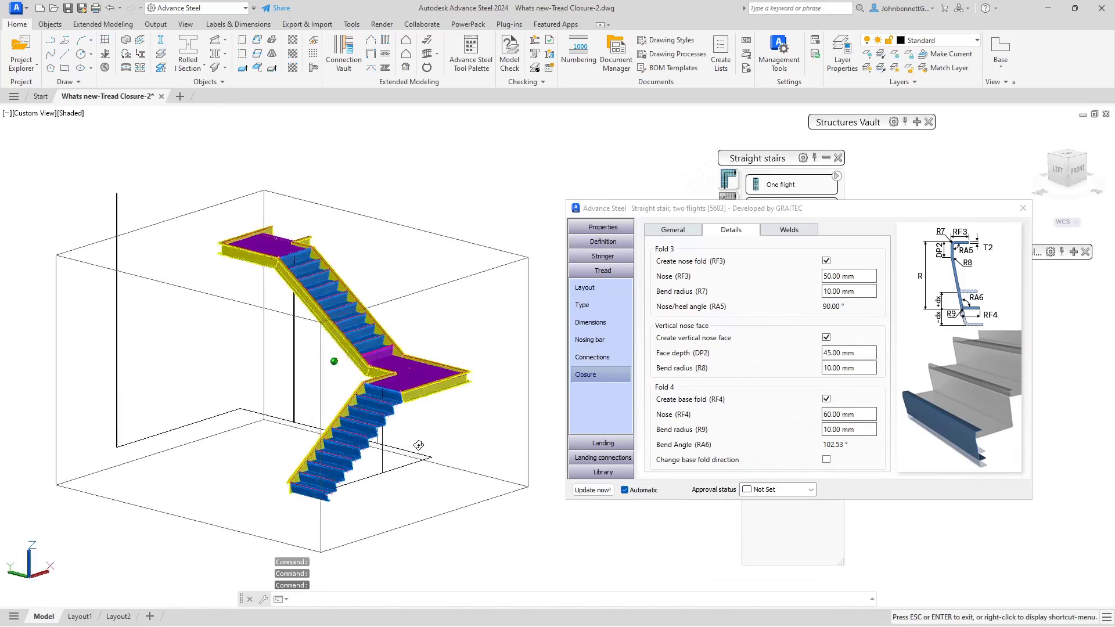